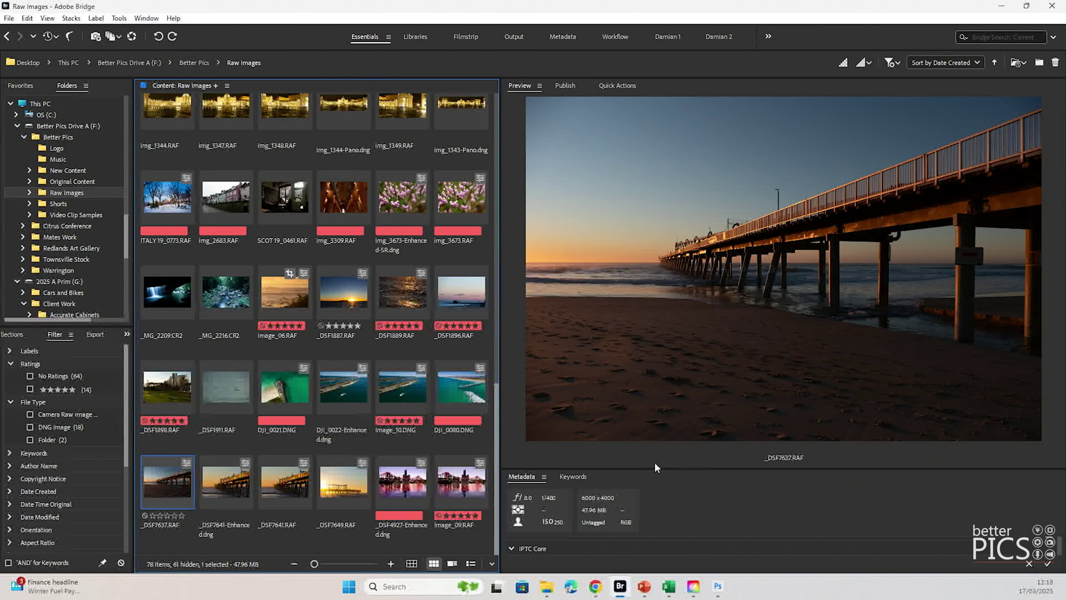
Leave the Creative Cloud Beta apps page and bring the open Photoshop Home screen forward.
key("alt+Tab")
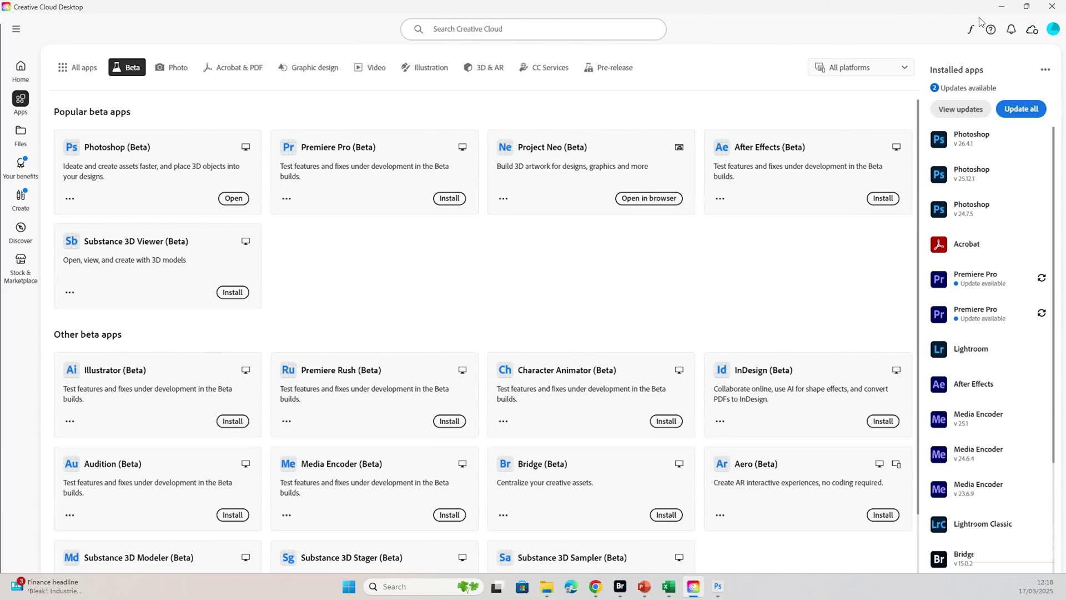
left_click(720, 588)
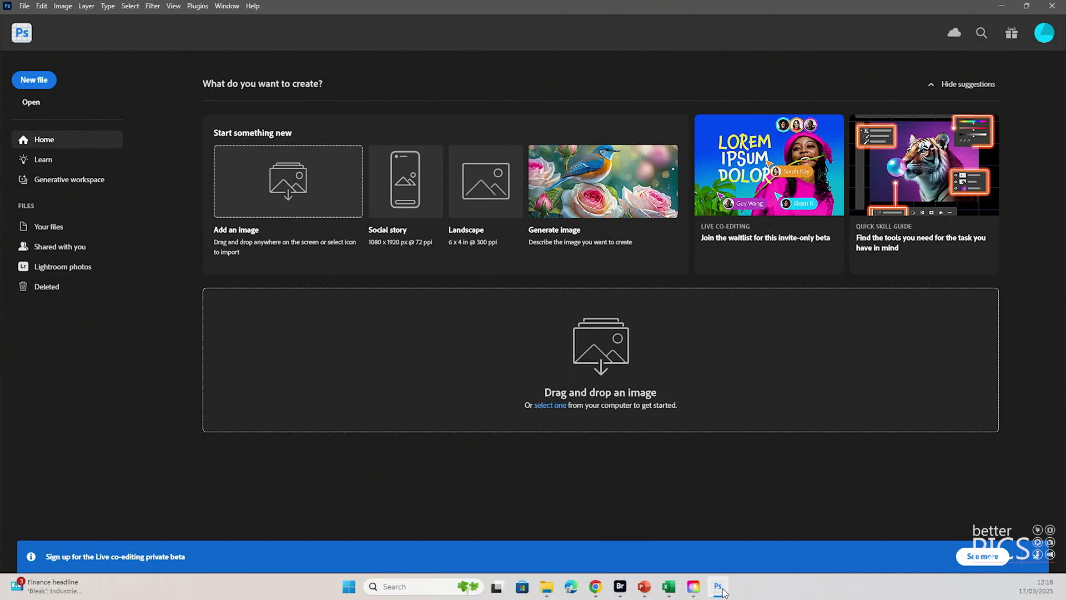
Minimize Photoshop and drag _DSF7637.RAF from Bridge onto Photoshop (Beta) to open it in Camera Raw.
left_click(720, 588)
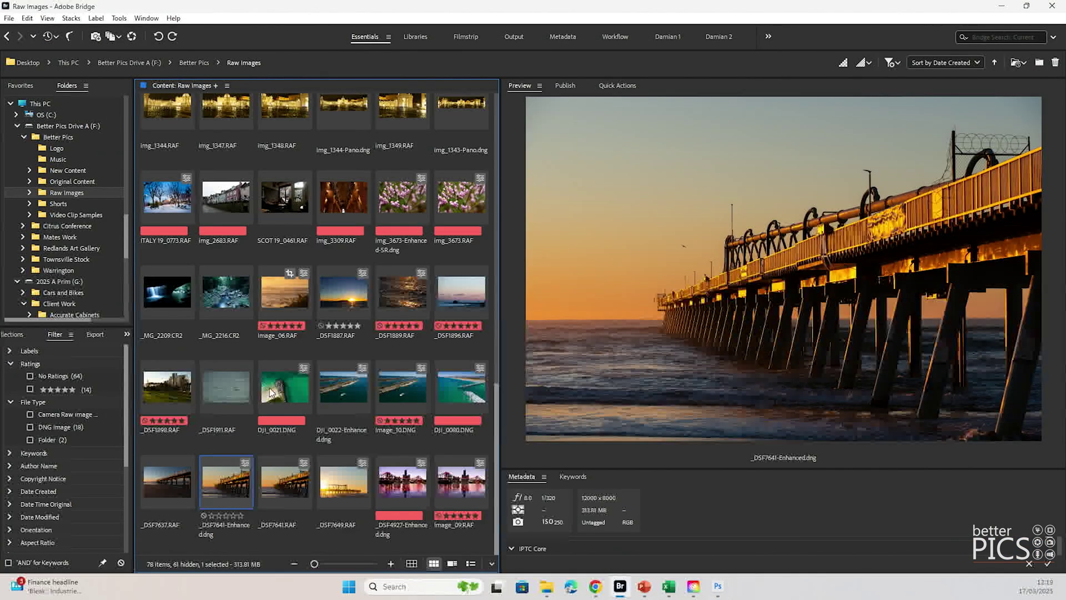
left_click(168, 479)
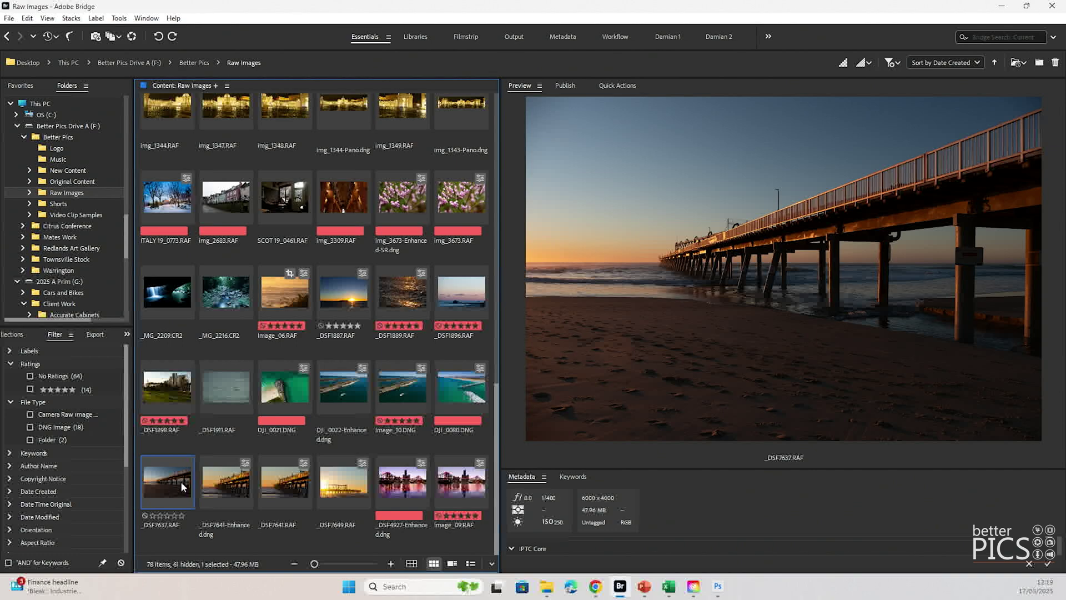
left_click_drag(167, 479, 672, 339)
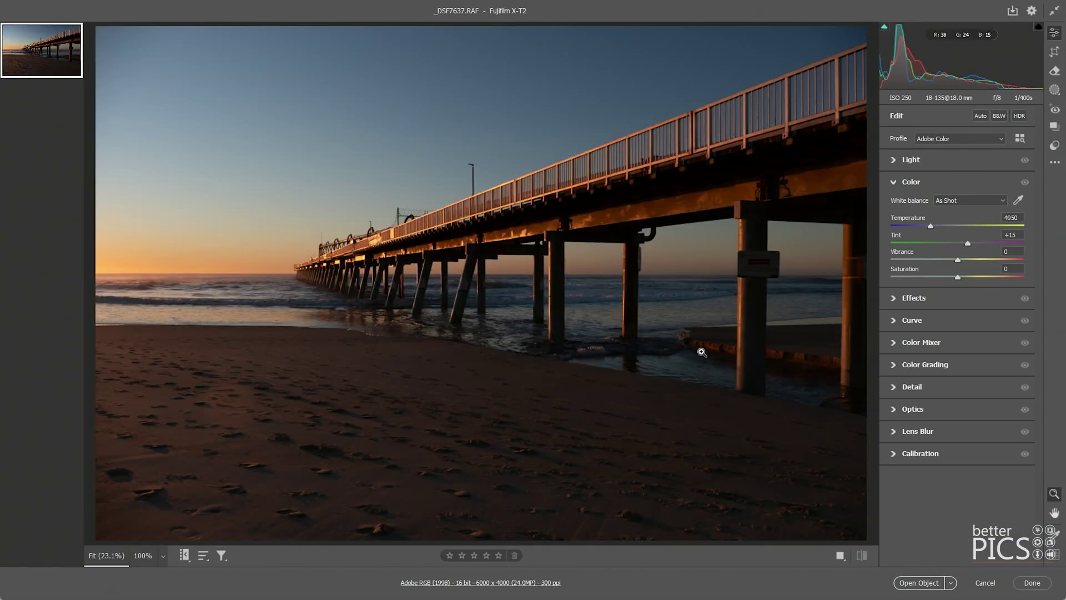
Open _DSF7637 from Camera Raw as a 6000 × 4000 px embedded smart object.
left_click(920, 582)
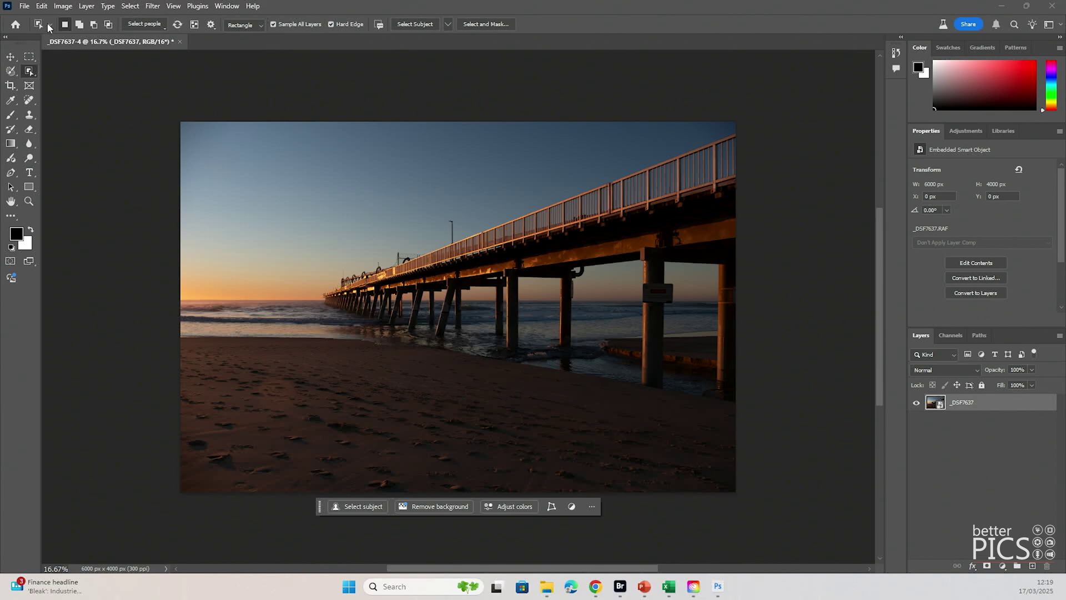
Set Image Processing preferences so Select Subject and Remove Background use Cloud (Detailed results).
left_click(42, 8)
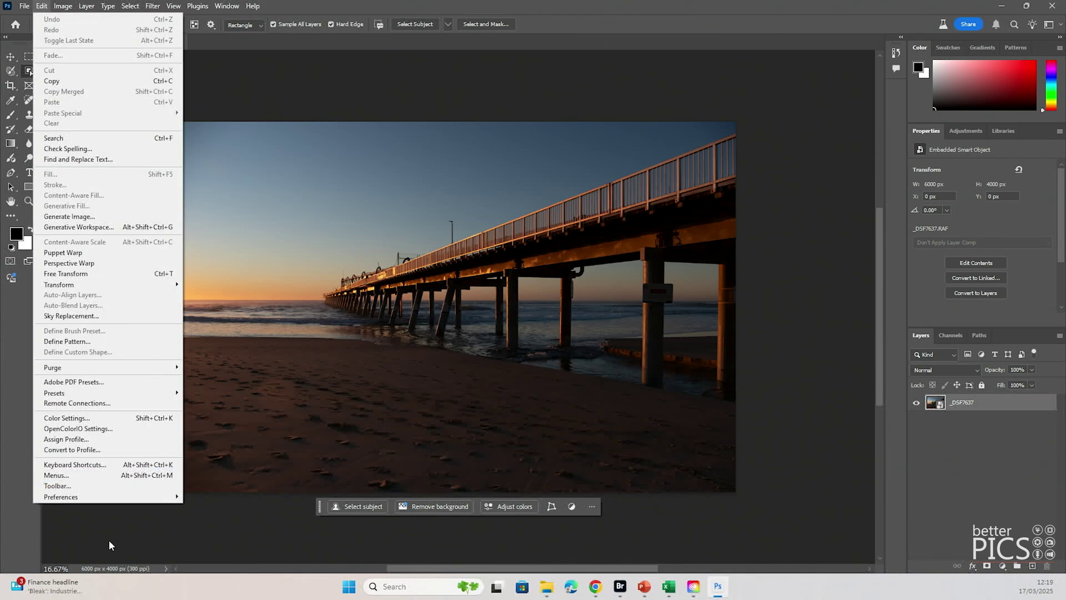
mouse_move(105, 503)
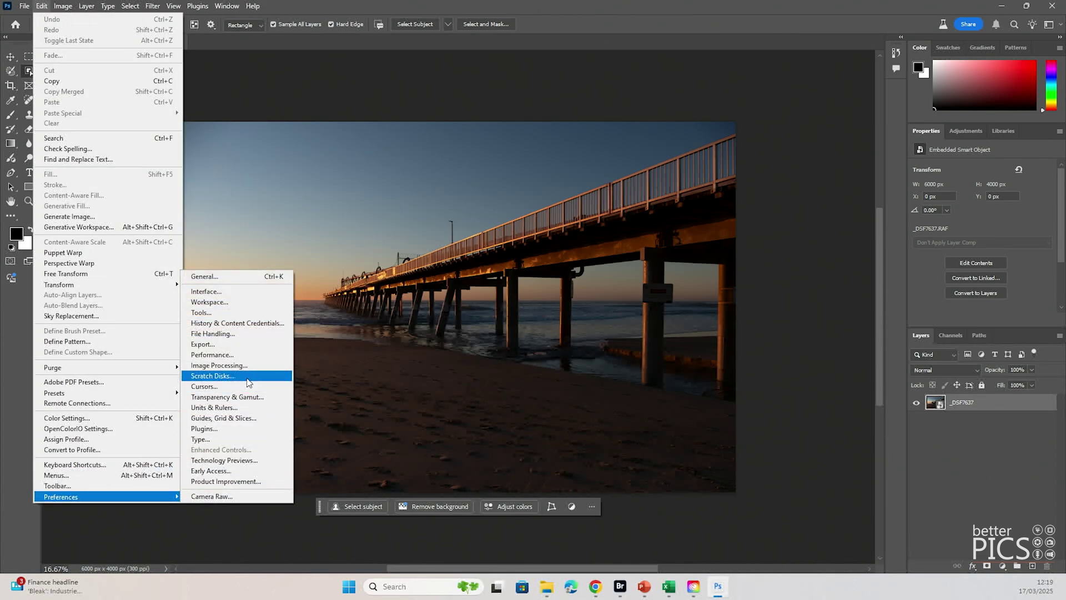
left_click(249, 368)
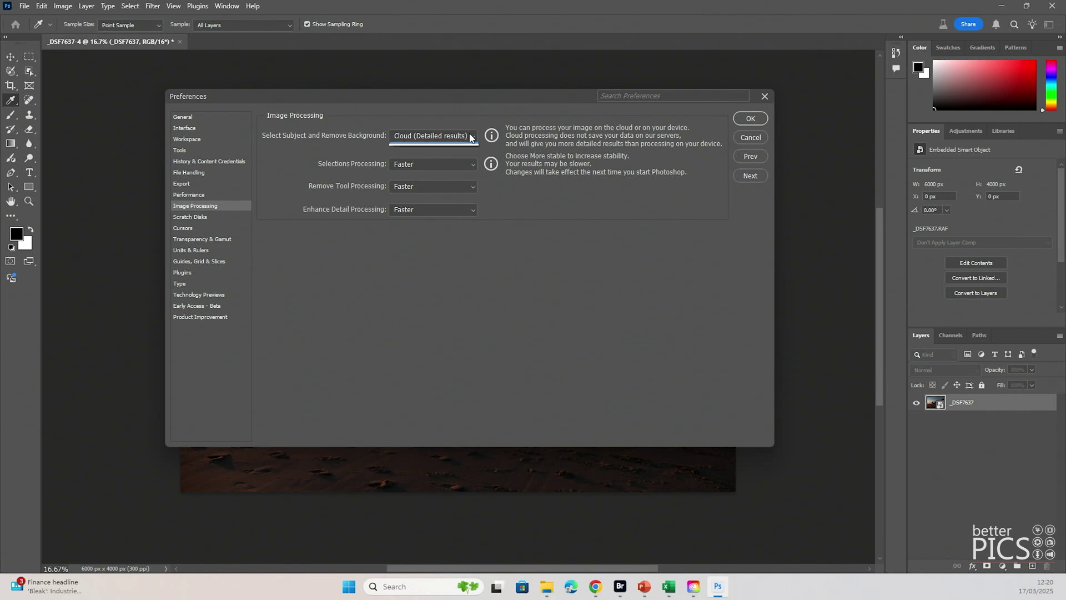
left_click(470, 137)
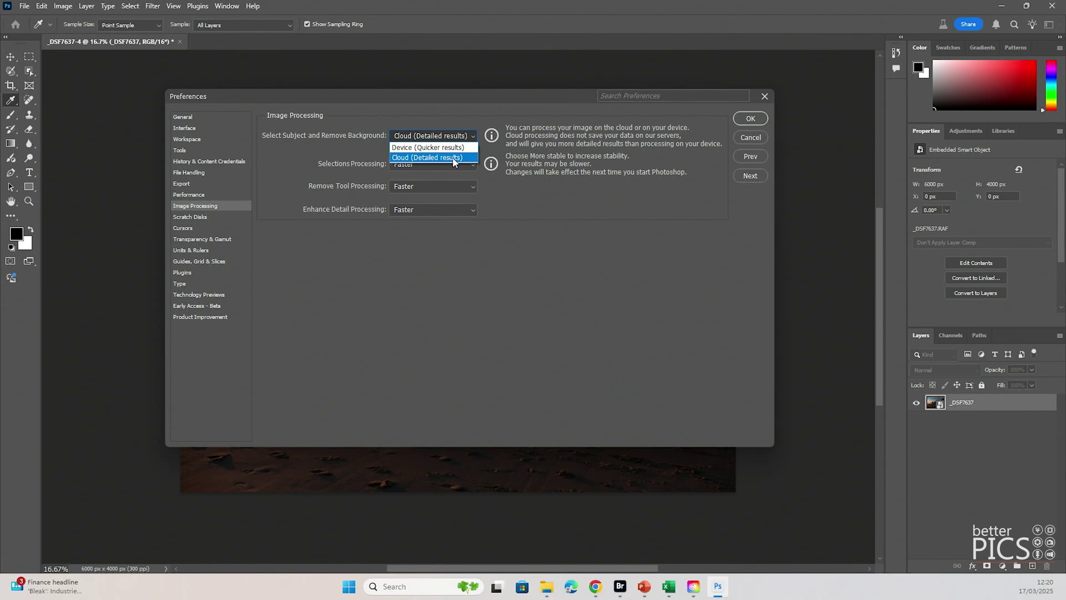
left_click(454, 159)
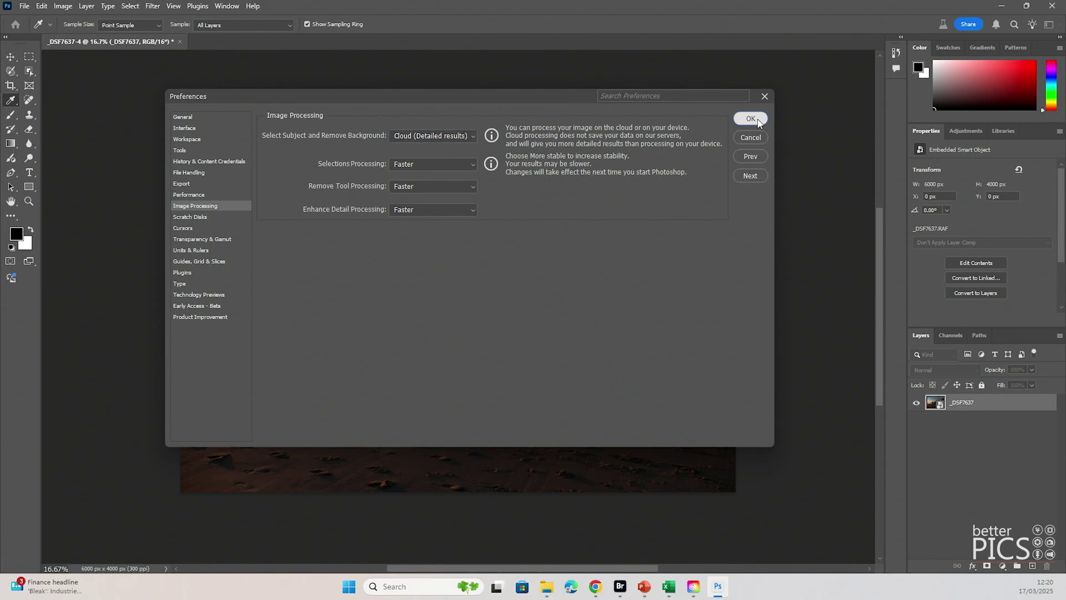
left_click(757, 120)
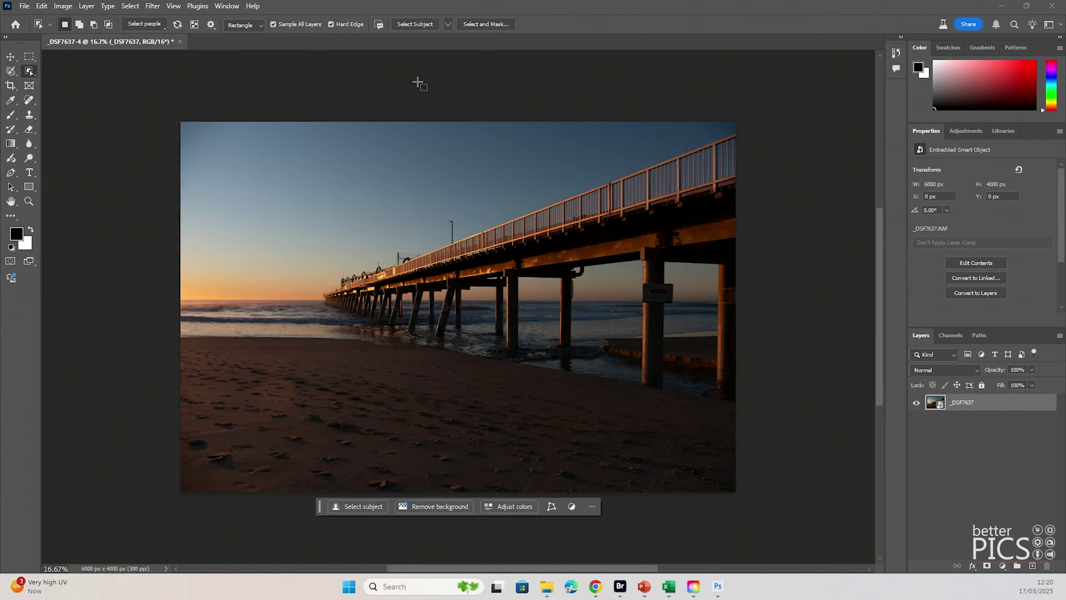
Run Select Subject with Cloud processing on the pier photo.
left_click(450, 23)
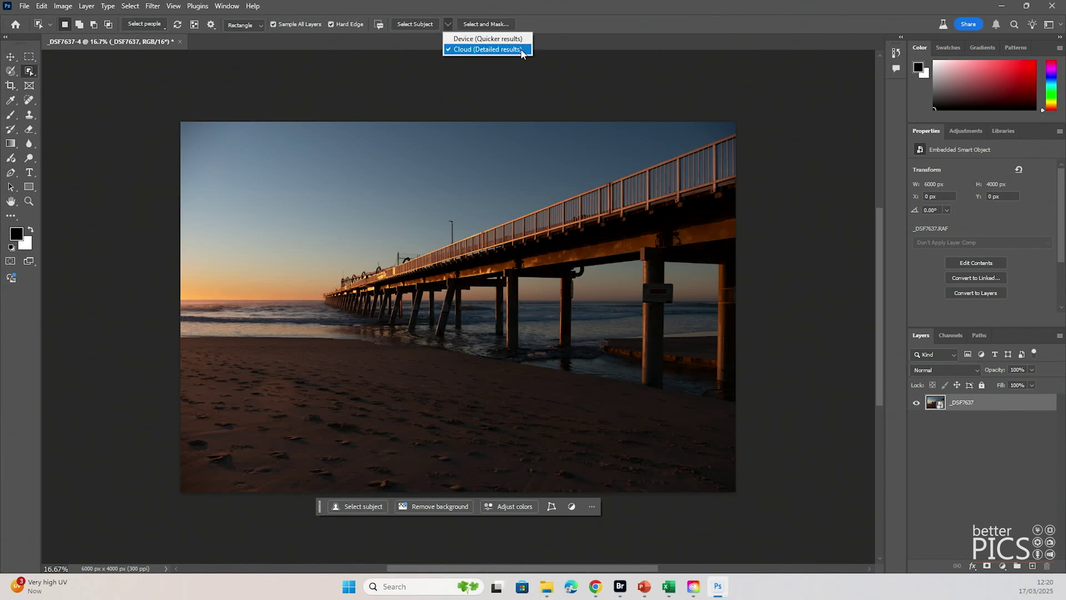
left_click(357, 506)
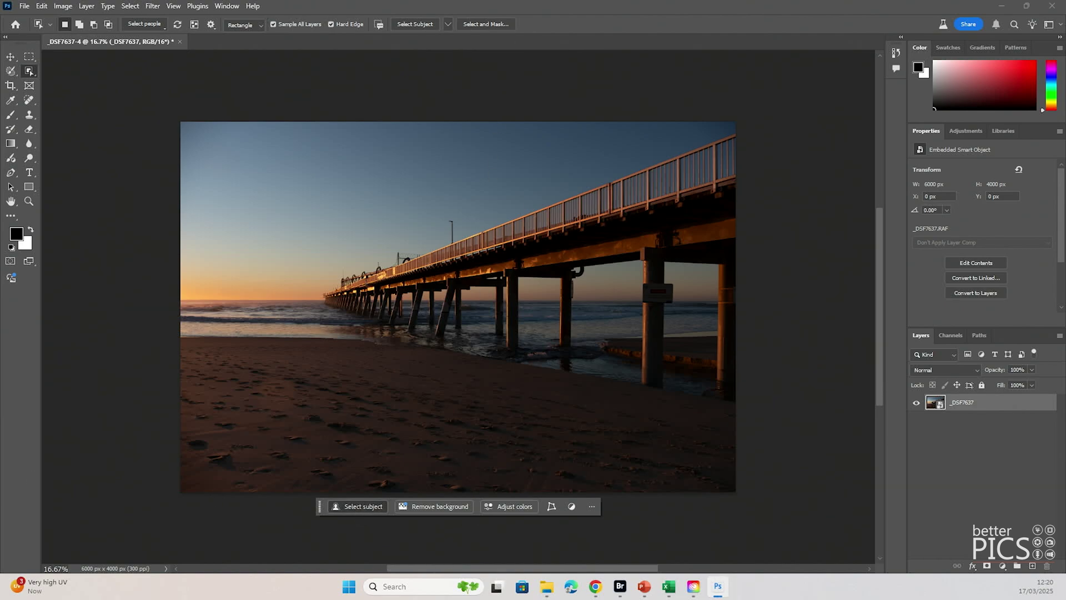
left_click(357, 506)
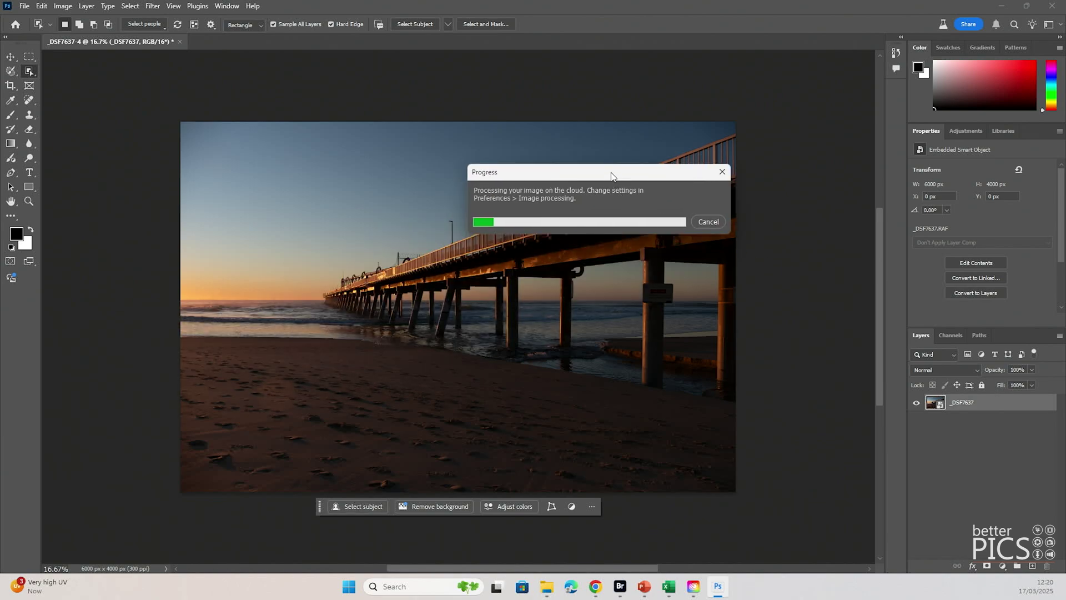
left_click_drag(609, 168, 614, 169)
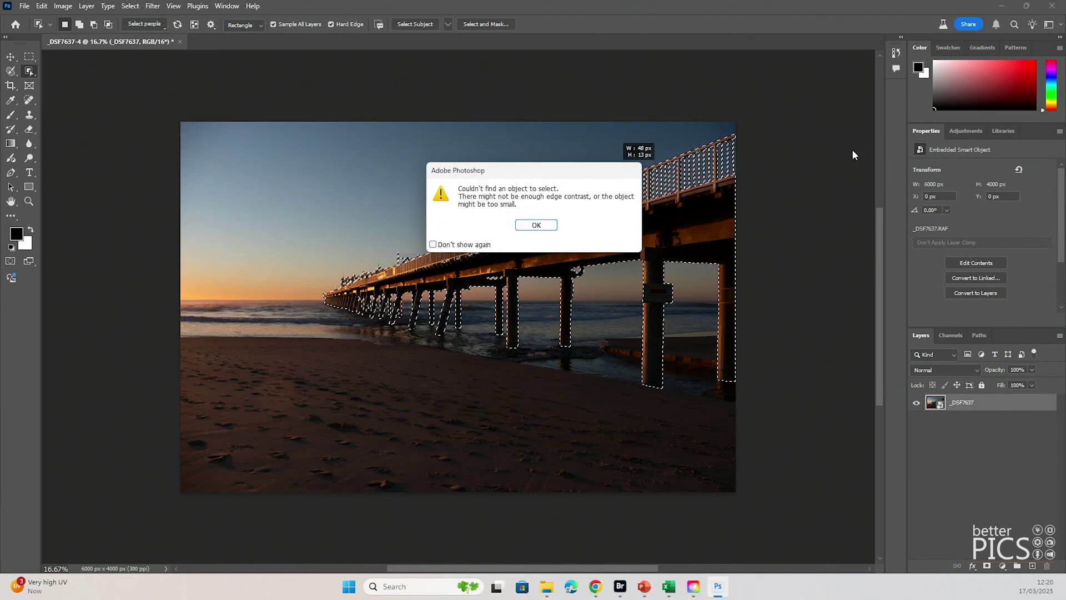
Dismiss the alert, zoom to about 108% and pan along the pier's railings, wire and pilings.
left_click(536, 225)
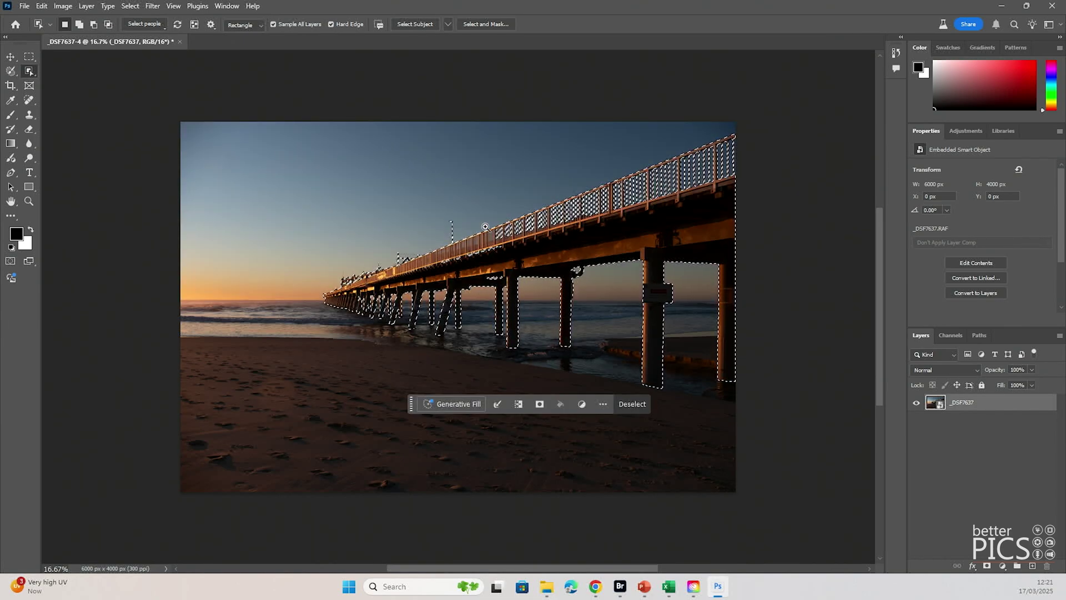
left_click_drag(464, 223, 417, 351)
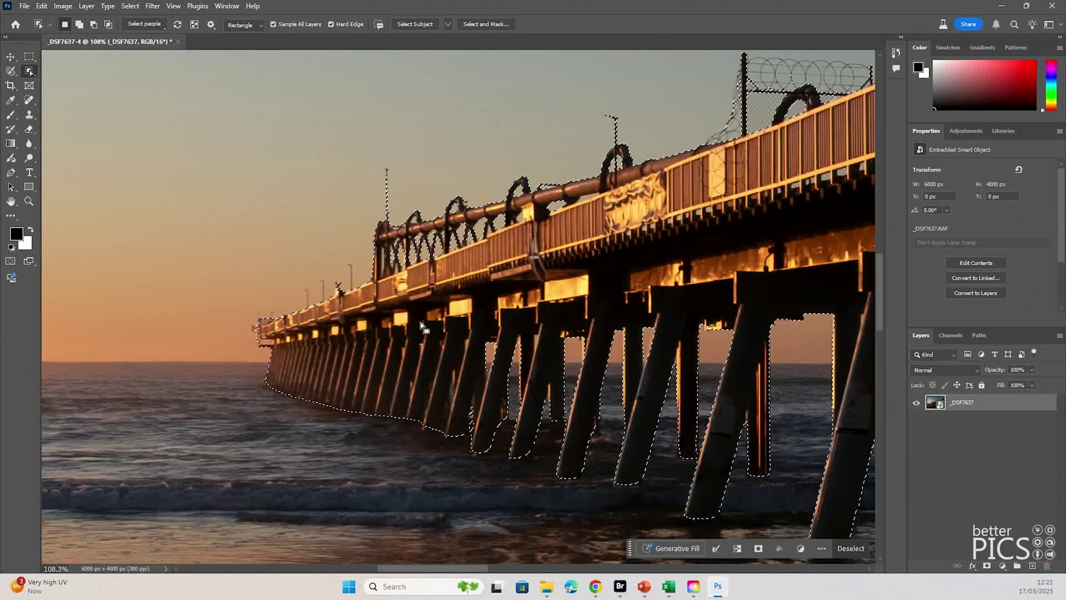
scroll(383, 272, "down", 3)
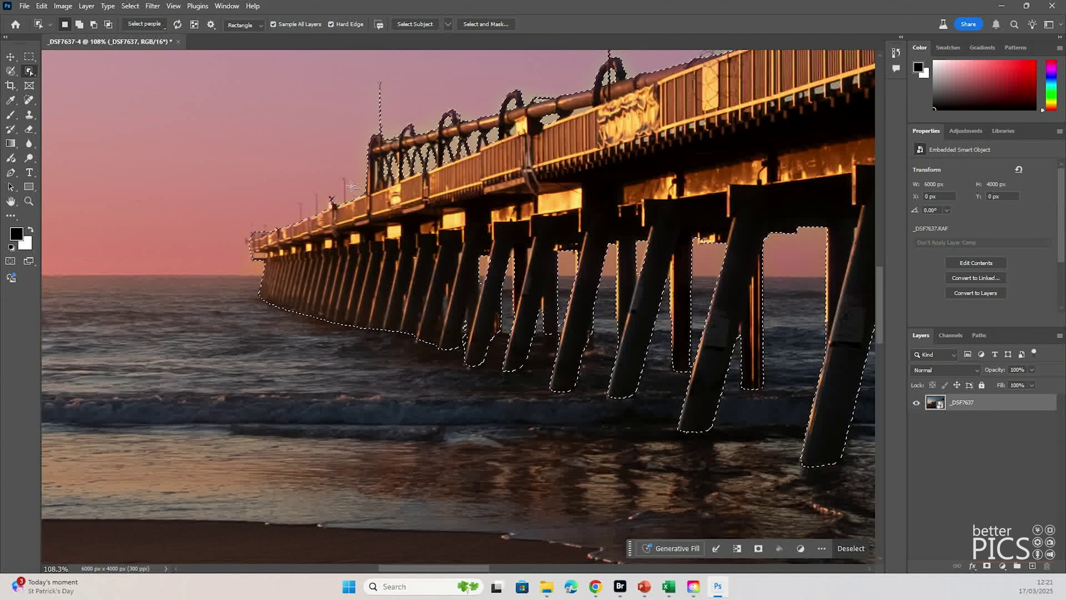
scroll(289, 295, "right", 2)
scroll(289, 295, "down", 1)
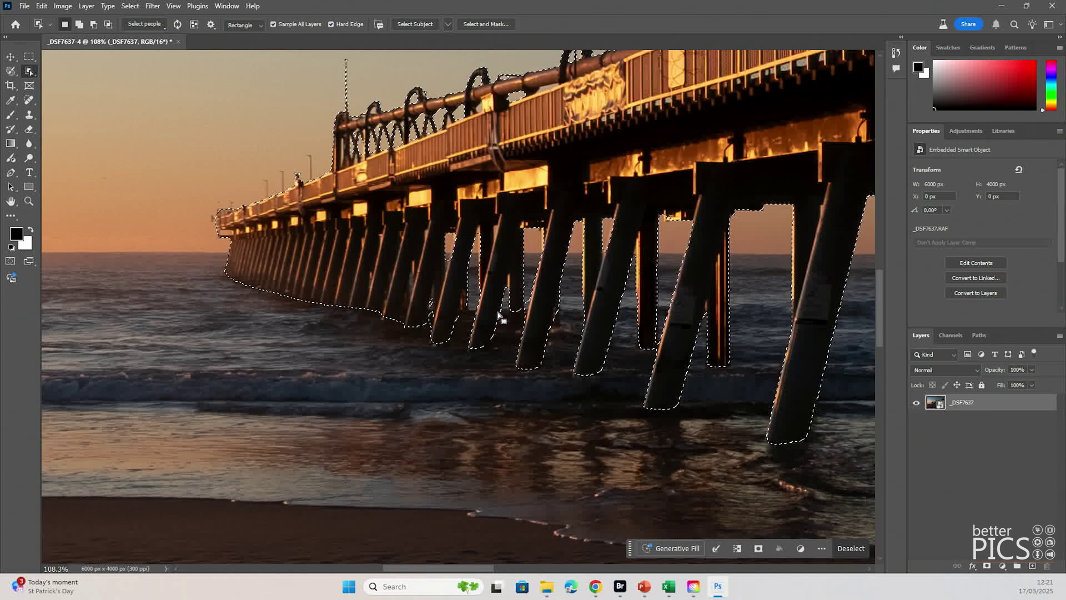
left_click_drag(519, 315, 142, 505)
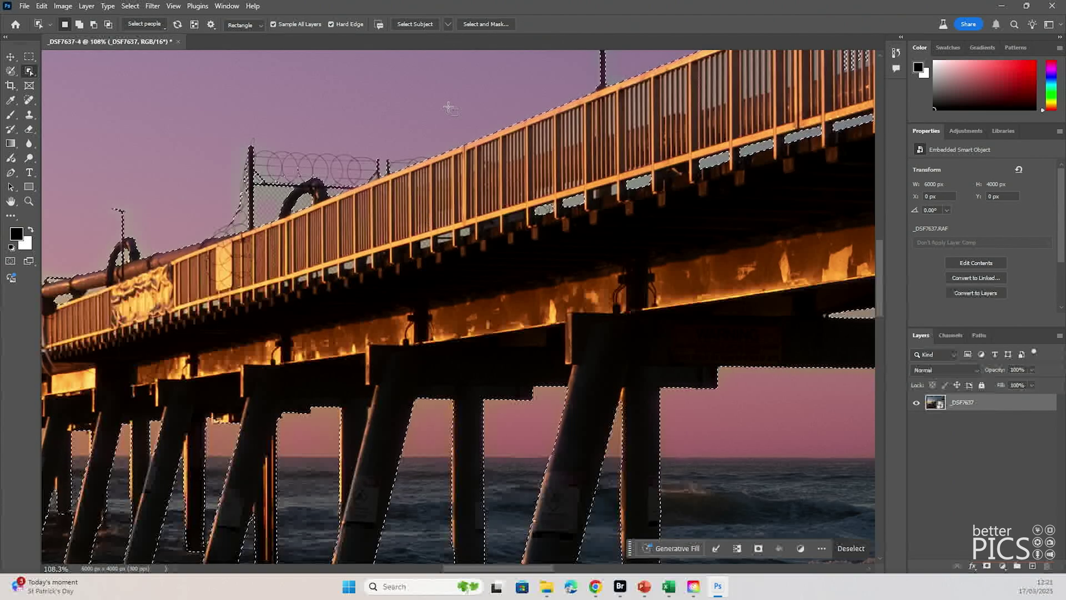
Deselect, fit the photo on screen, switch Select Subject to Device (Quicker results) and rerun it.
key("ctrl+d")
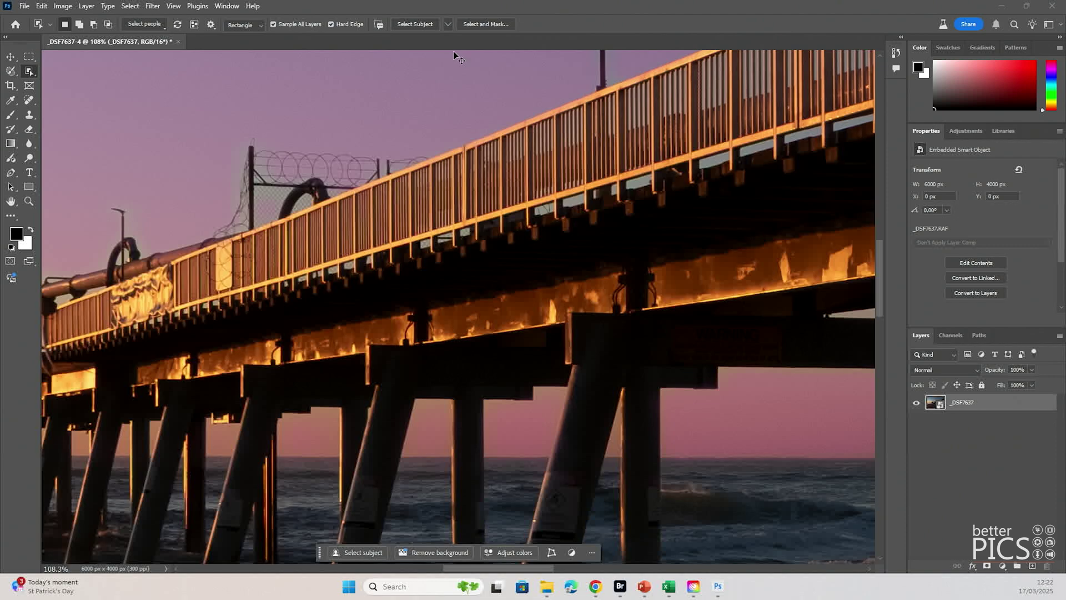
key("ctrl+0")
left_click(448, 24)
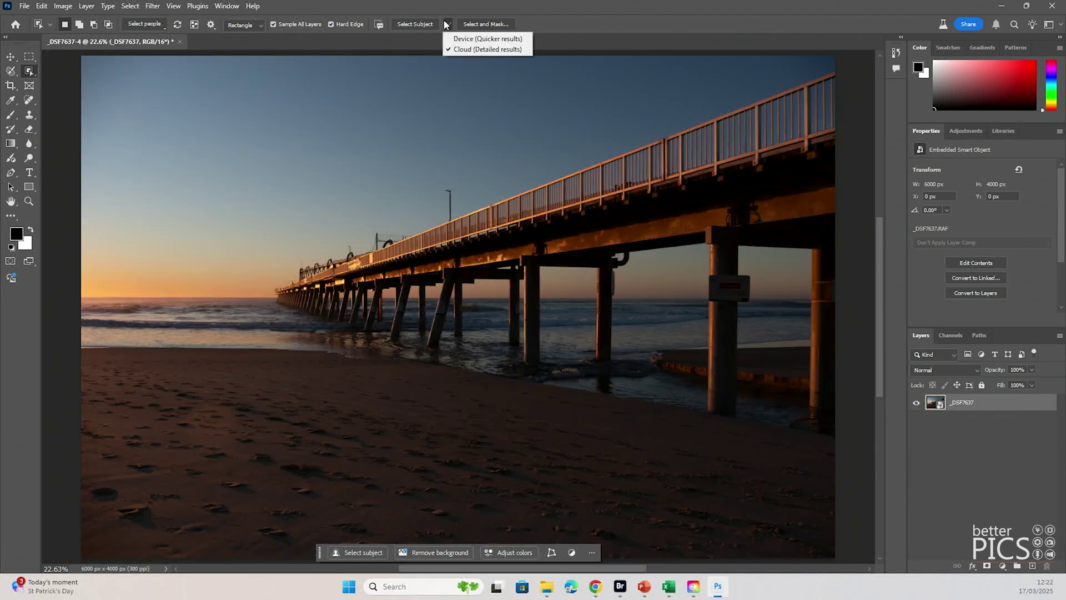
left_click(475, 39)
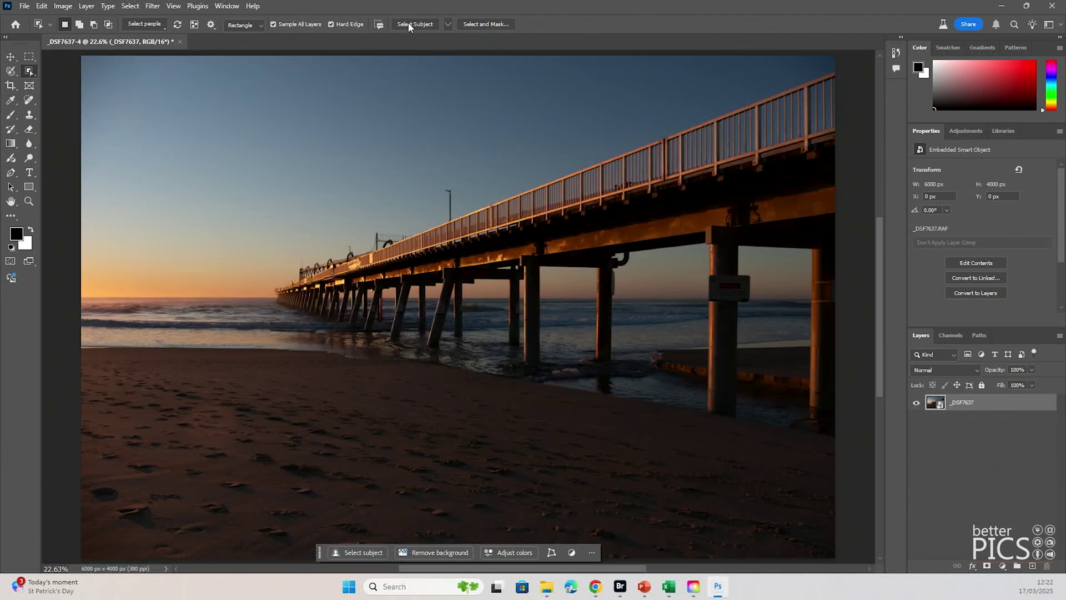
left_click(449, 25)
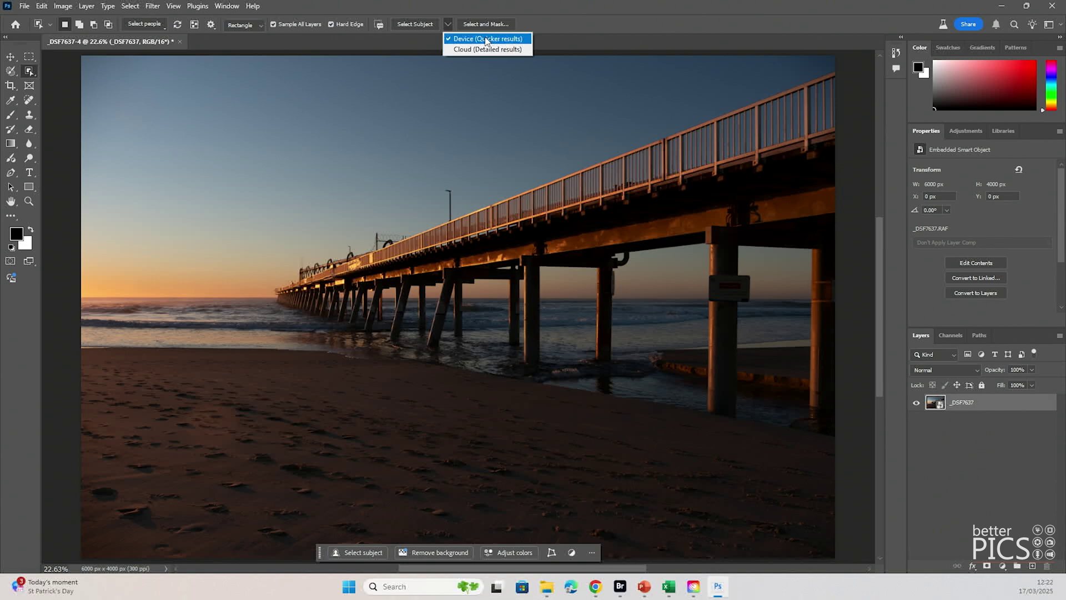
left_click(487, 39)
left_click(416, 24)
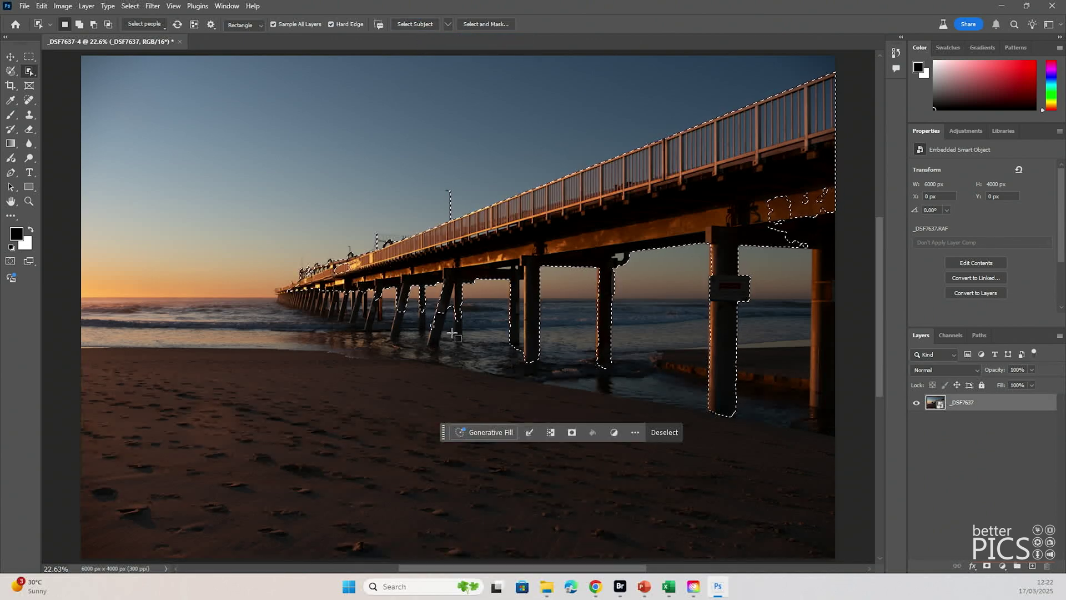
Zoom to about 93% and pan along the railings, barbed wire and pilings to check the selection.
scroll(305, 294, "up", 5)
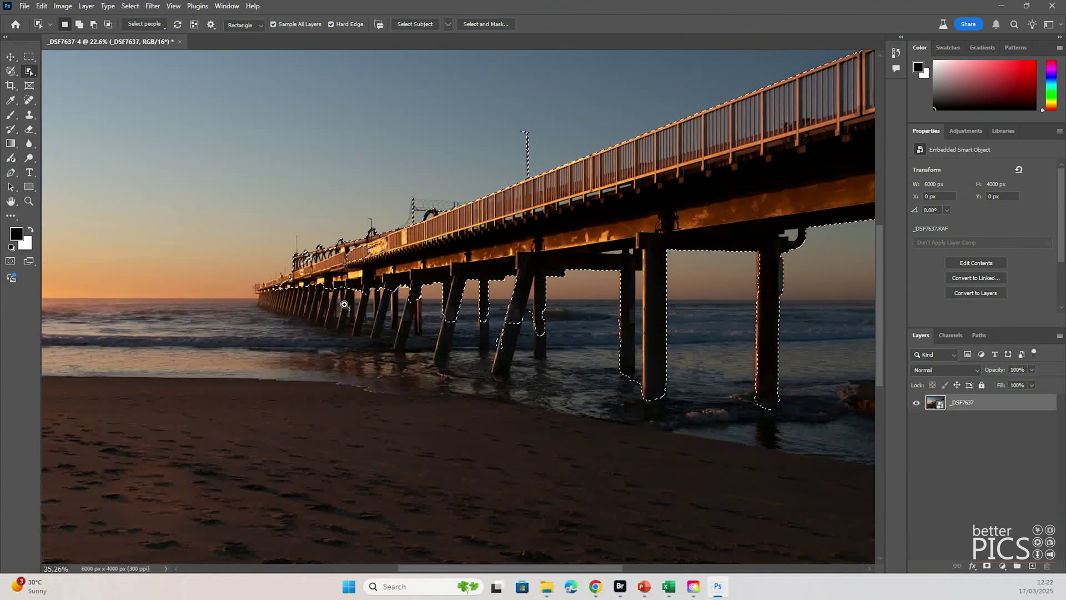
left_click_drag(408, 291, 460, 314)
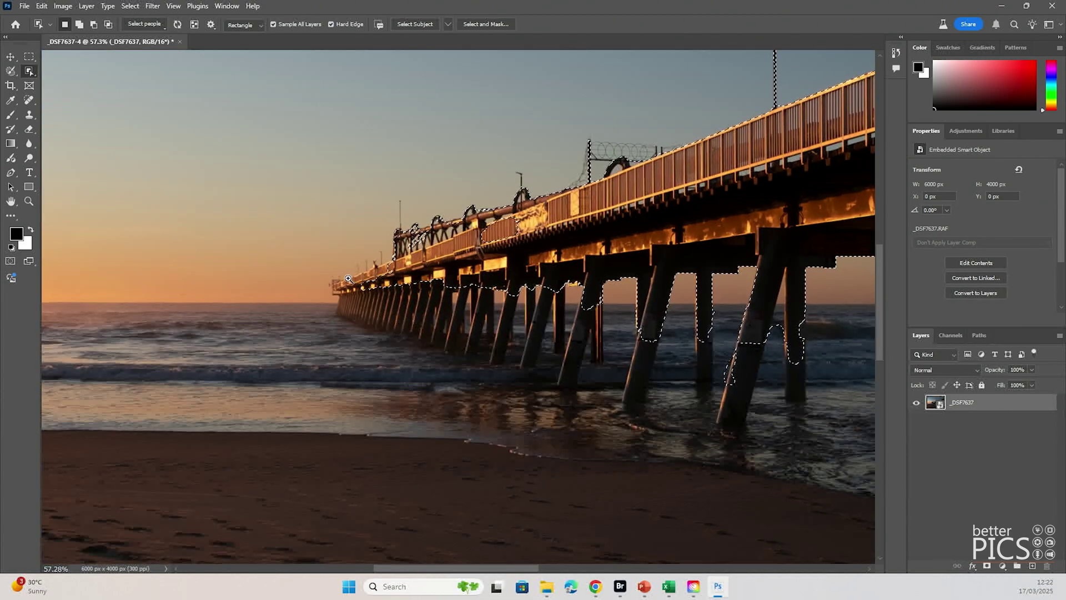
scroll(350, 286, "up", 5)
scroll(313, 280, "down", 5)
left_click_drag(614, 169, 352, 228)
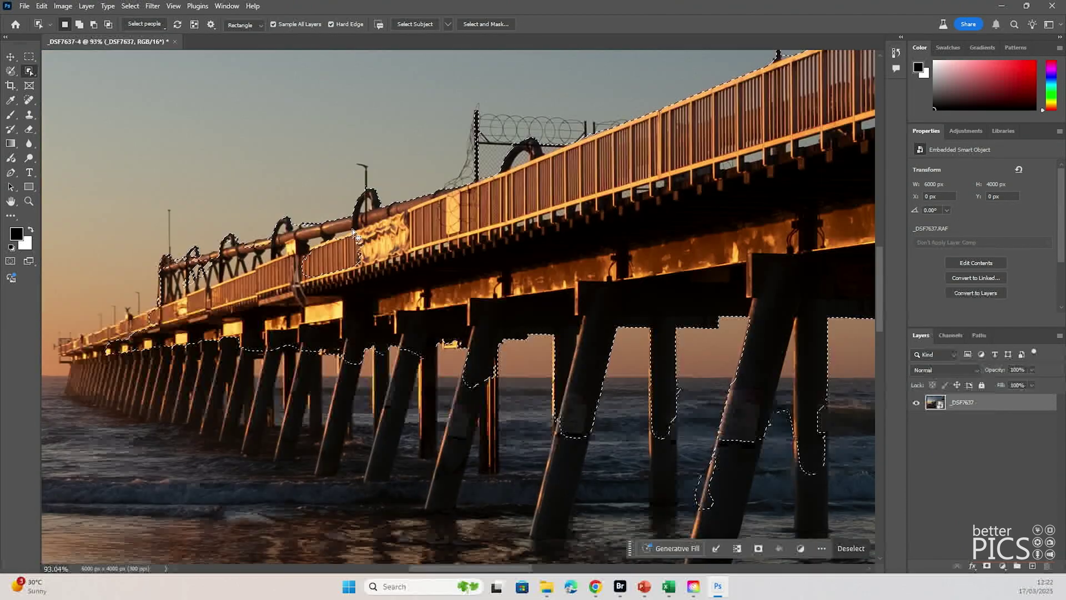
left_click_drag(323, 309, 401, 256)
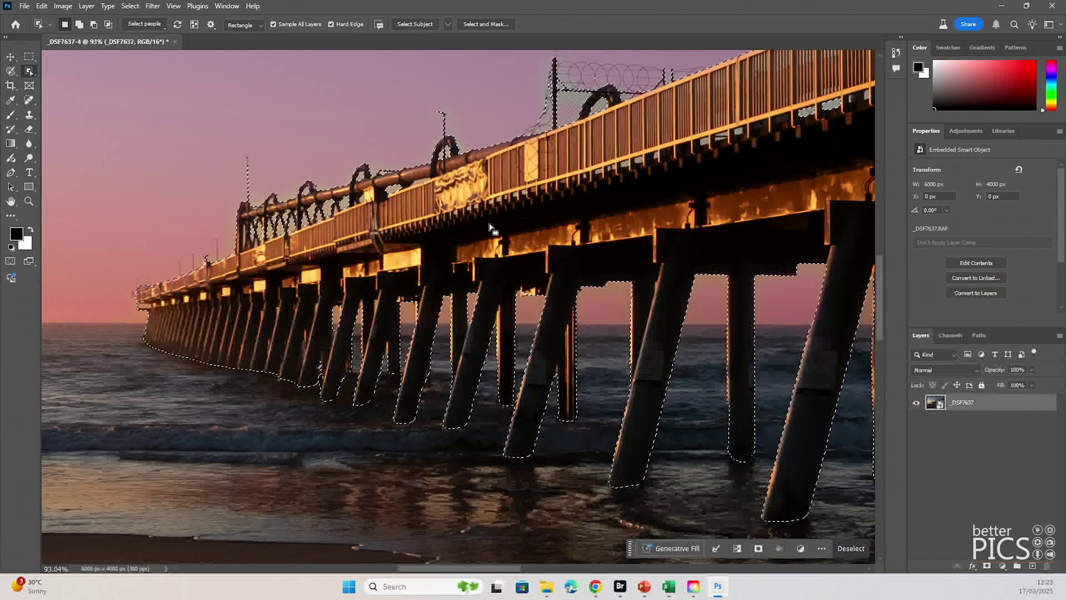
Zoom out to 16.7% to see the whole selected photo, then switch to Adobe Bridge.
scroll(490, 228, "down", 3)
left_click_drag(489, 230, 320, 248)
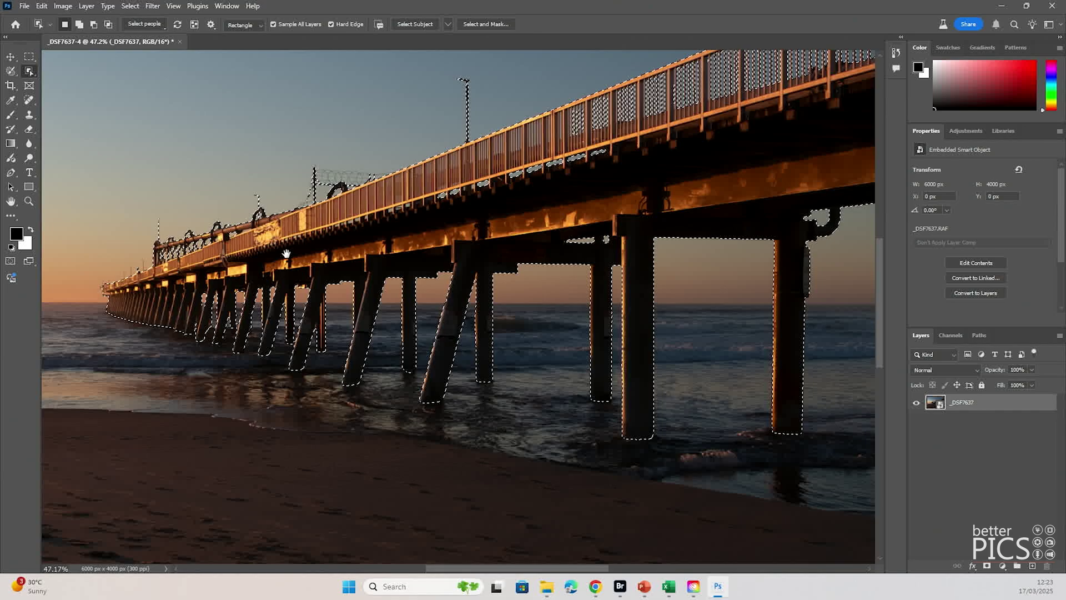
scroll(286, 255, "down", 4)
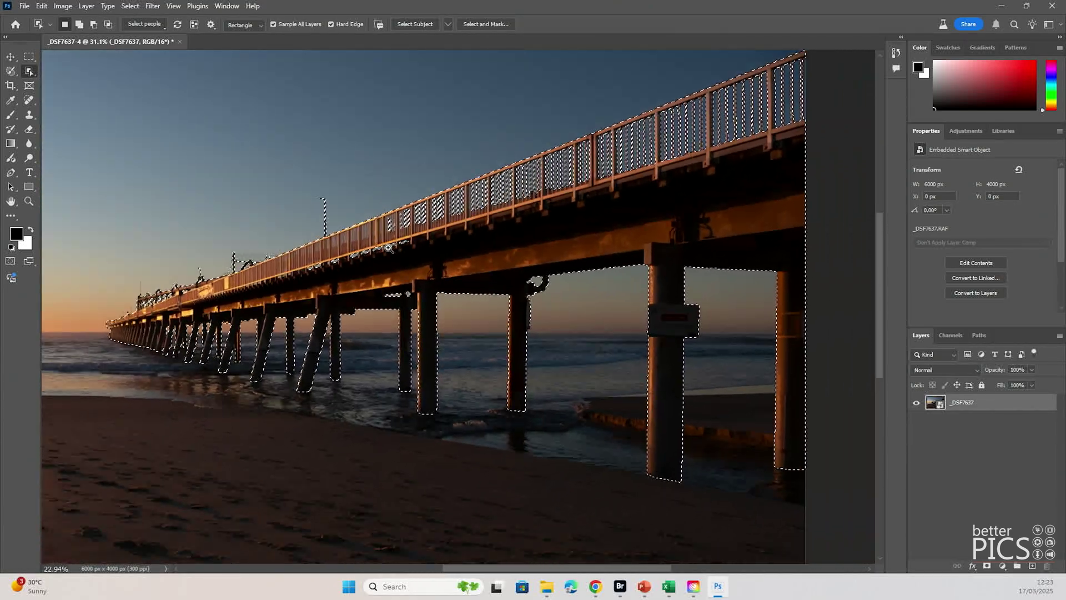
scroll(387, 249, "down", 1)
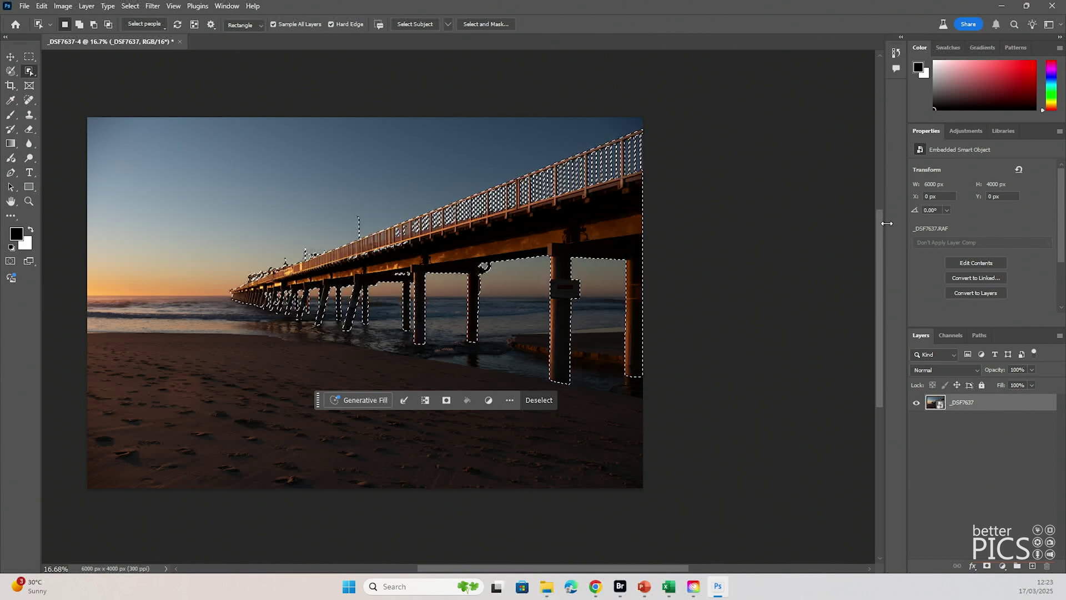
key("alt+Tab")
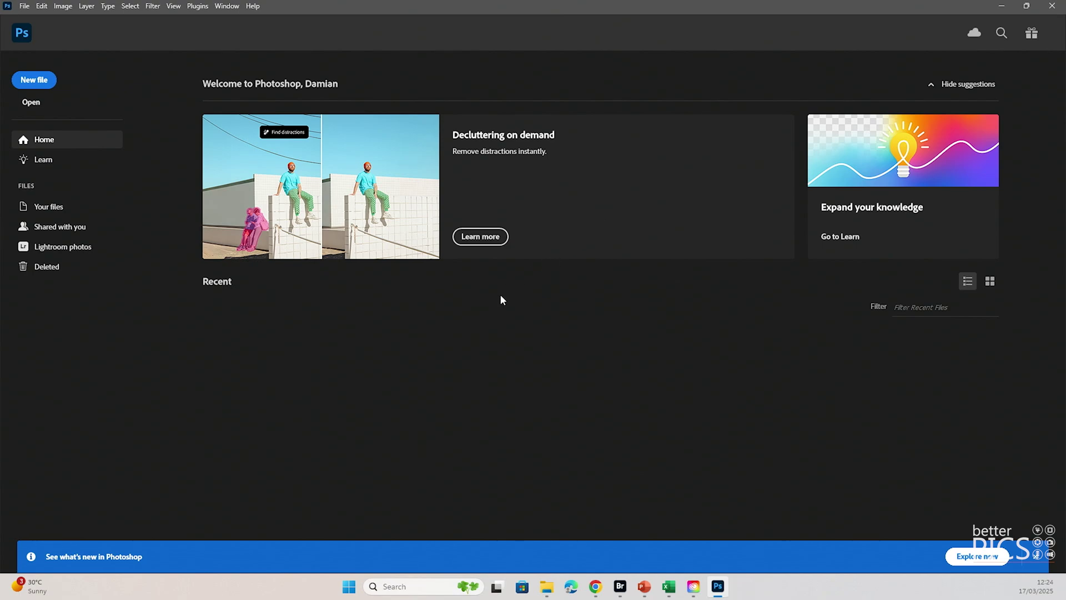
Bring Bridge forward and drag _DSF7637.RAF onto Photoshop 2025 to open it in Camera Raw.
mouse_move(621, 587)
left_click(660, 512)
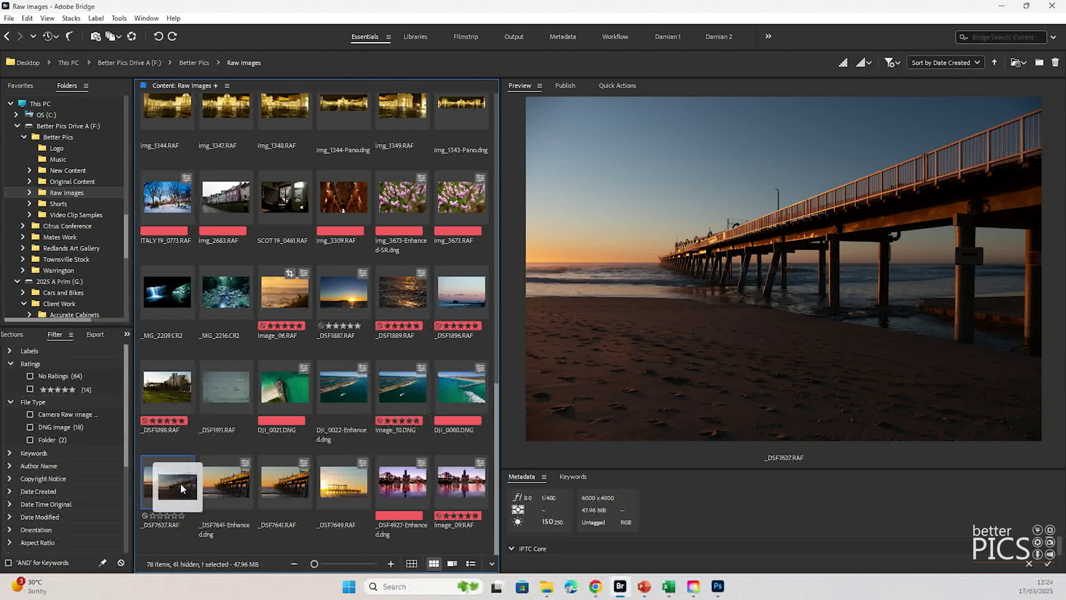
left_click_drag(180, 482, 655, 431)
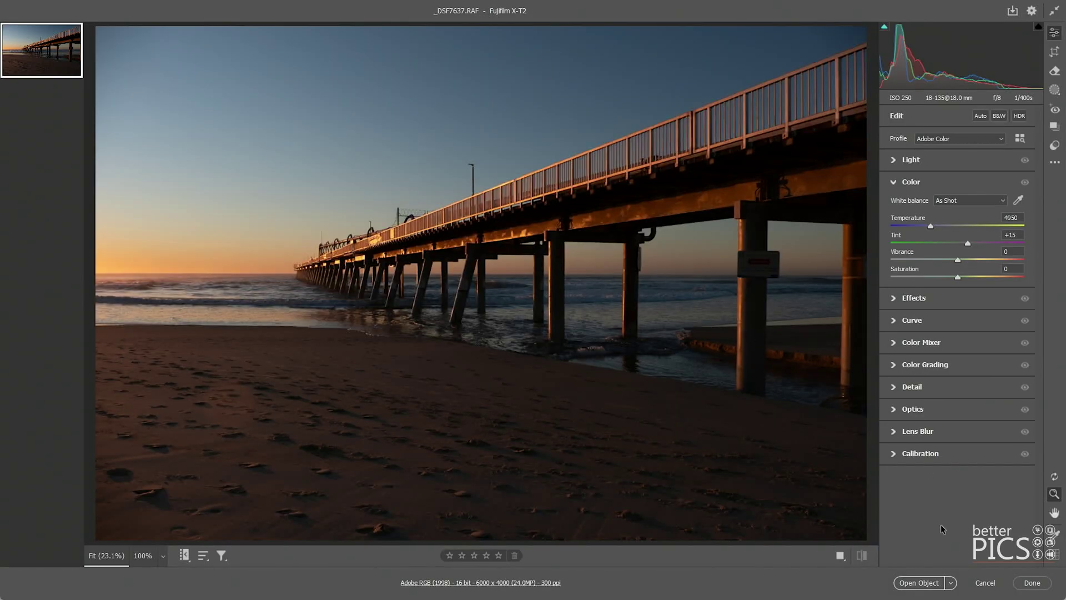
Open the pier raw photo from Camera Raw into Photoshop 2025 as an object and swap colours.
left_click(922, 583)
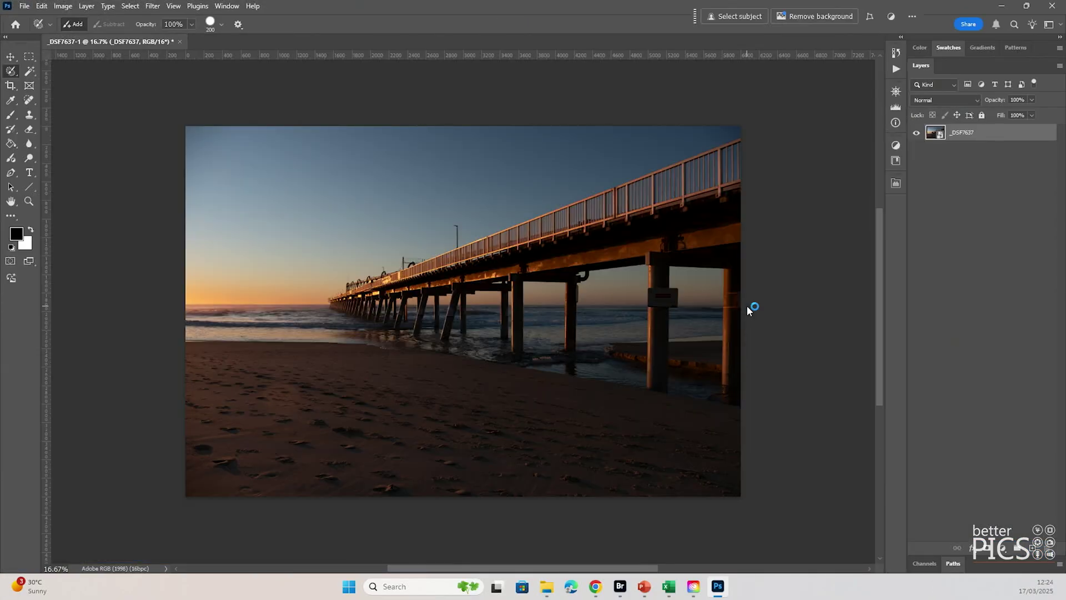
key("x")
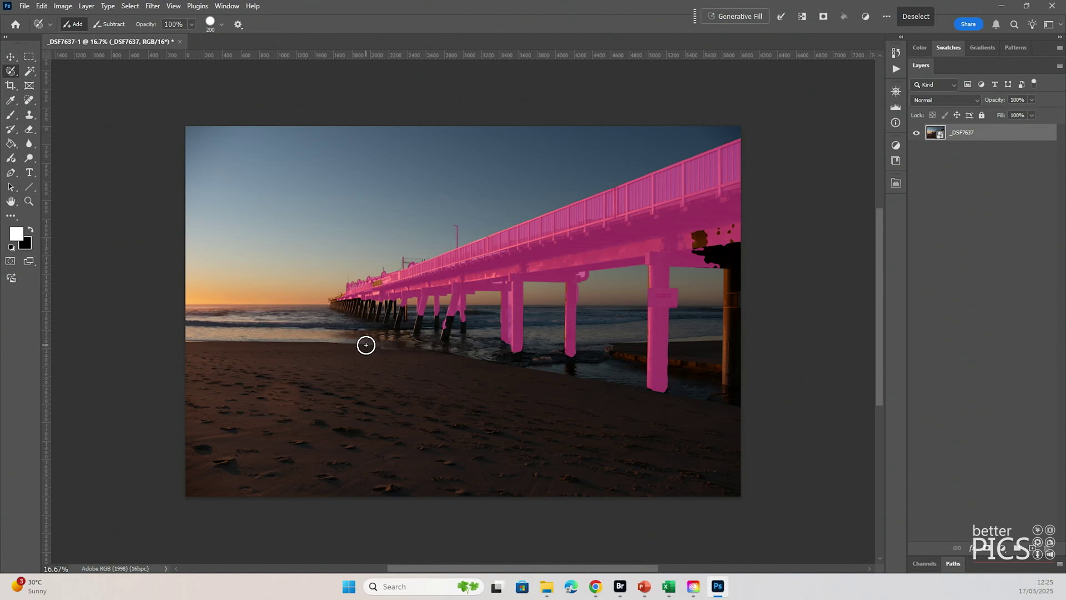
Zoom in on the pier railing to inspect the pink subject selection, then zoom back out.
mouse_move(369, 303)
left_mouse_down()
mouse_move(394, 313)
mouse_move(467, 289)
left_mouse_up()
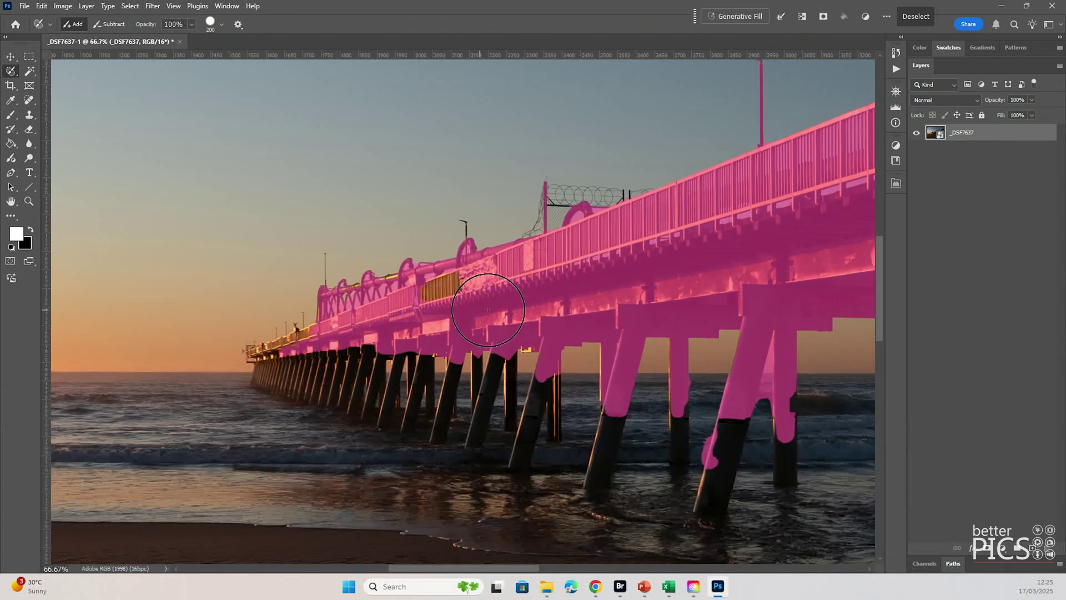
scroll(497, 310, "right", 3)
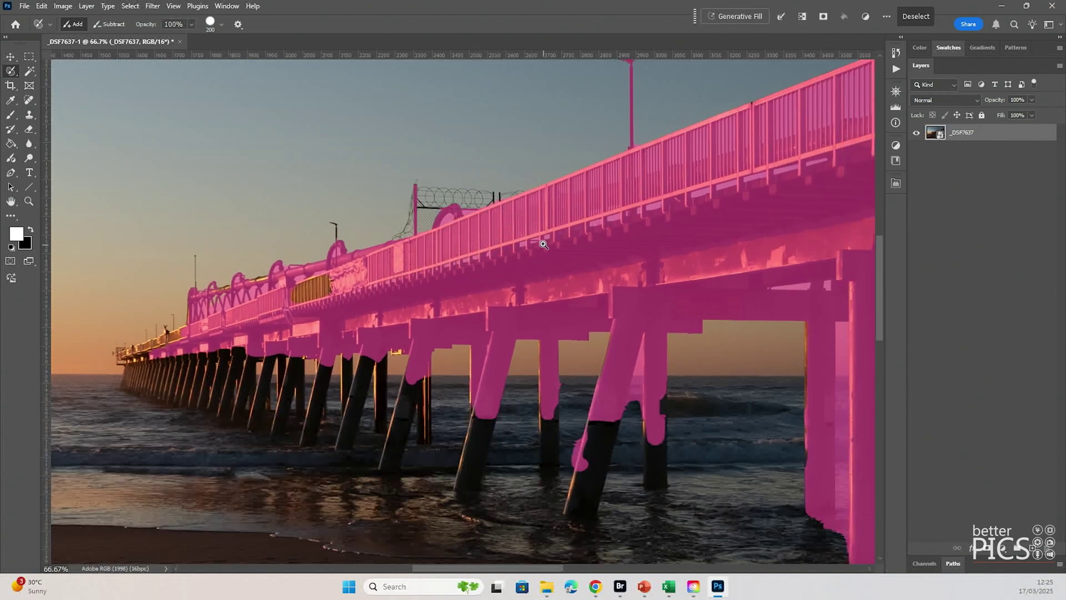
left_click_drag(544, 243, 346, 361)
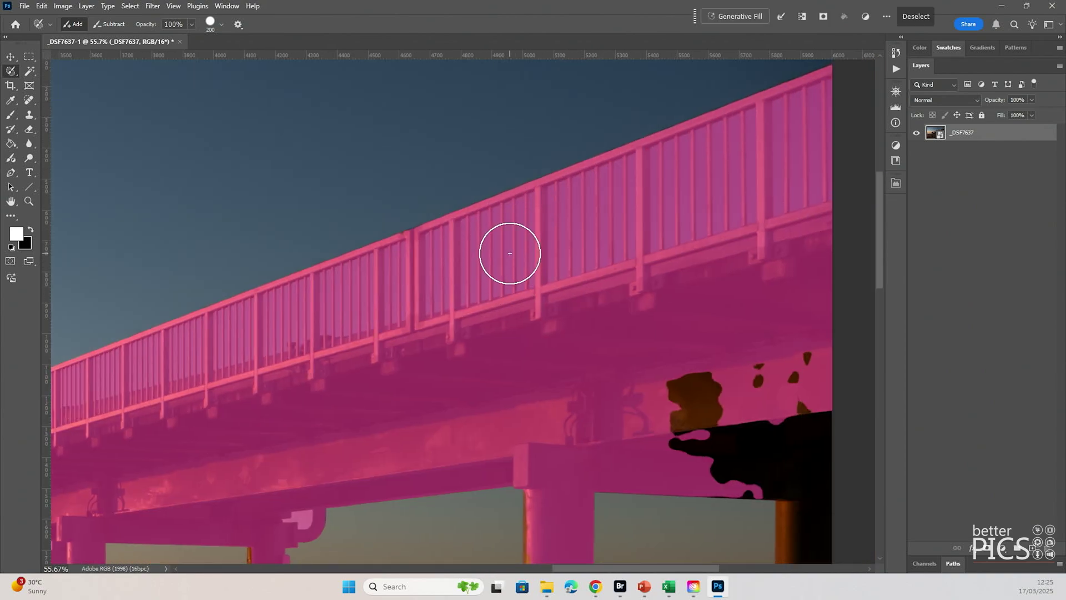
scroll(510, 253, "down", 5)
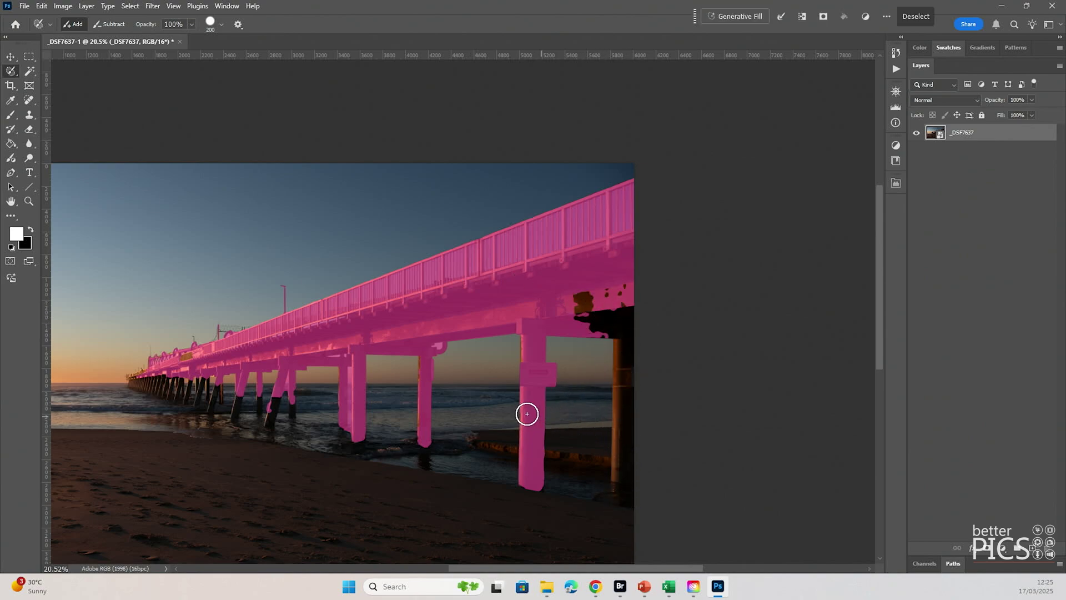
scroll(412, 251, "up", 1)
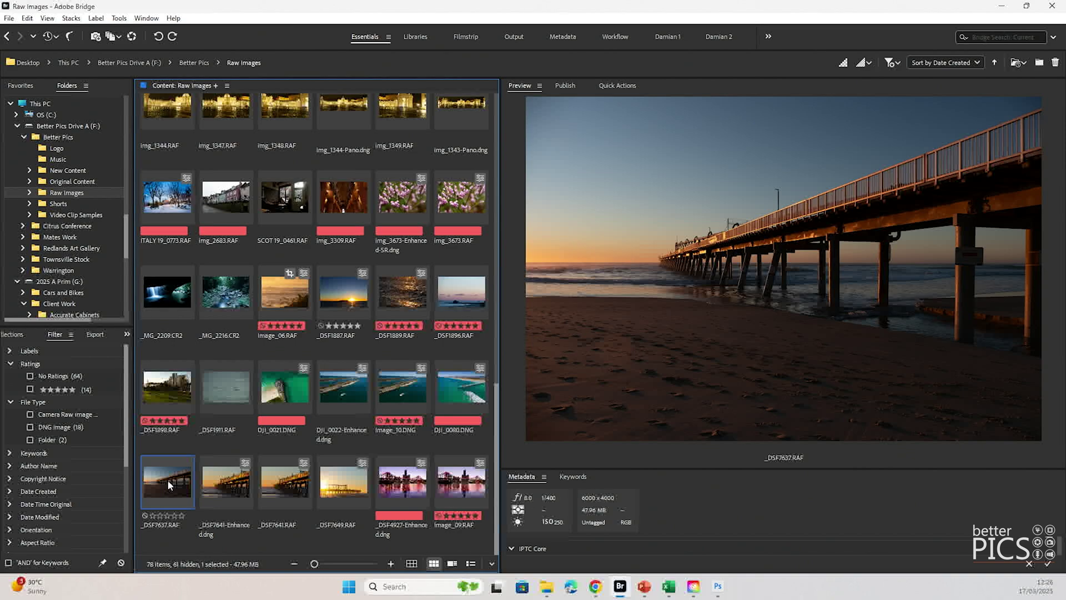
Open _DSF7637.RAF in Photoshop (Beta) and run Select Subject on the pier.
left_click_drag(169, 484, 538, 334)
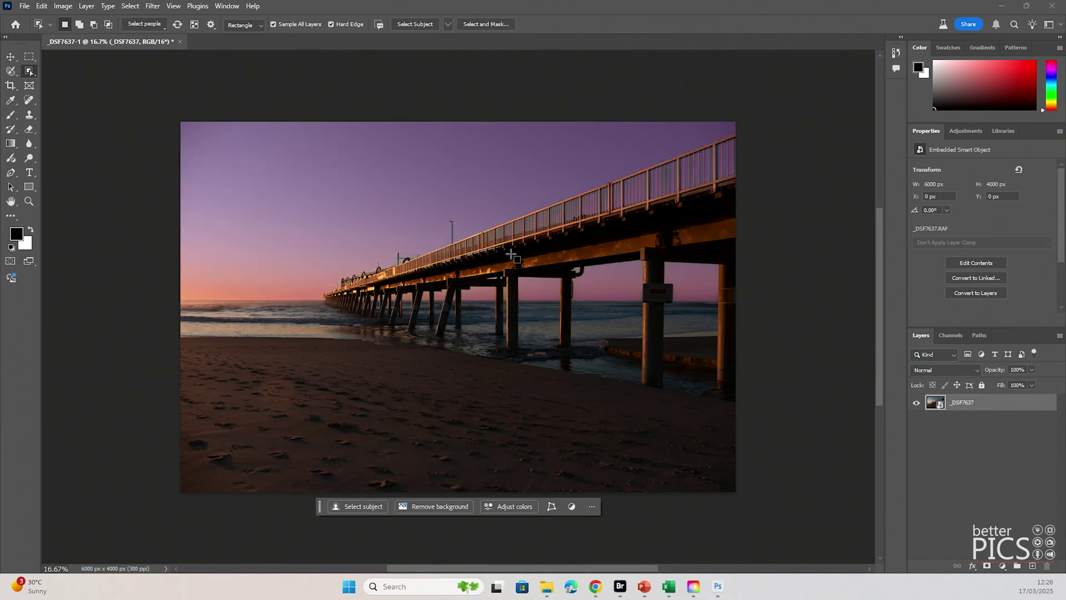
left_click(366, 509)
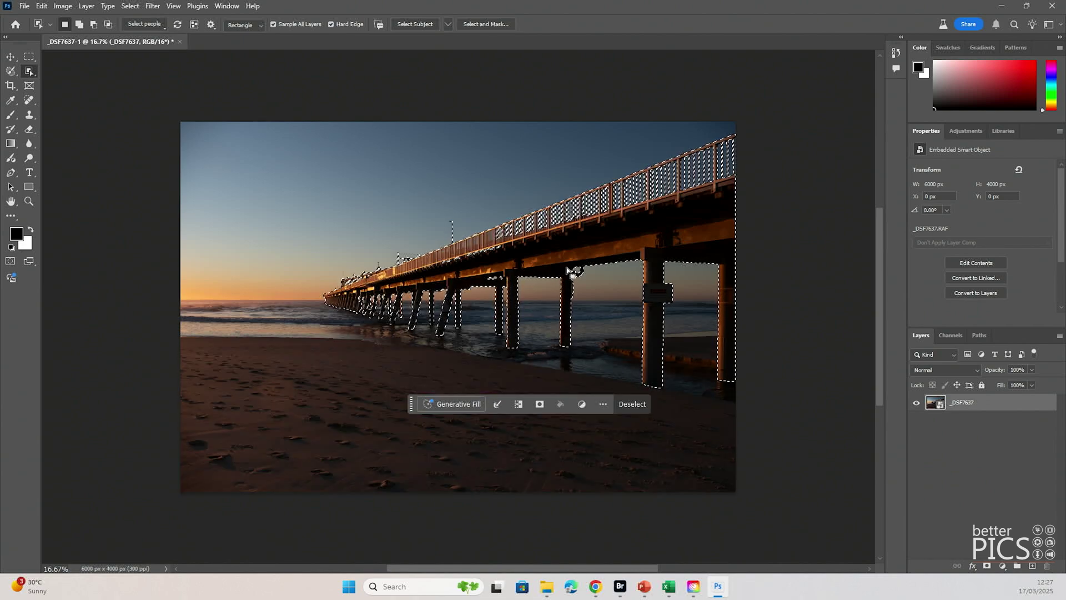
left_click(448, 24)
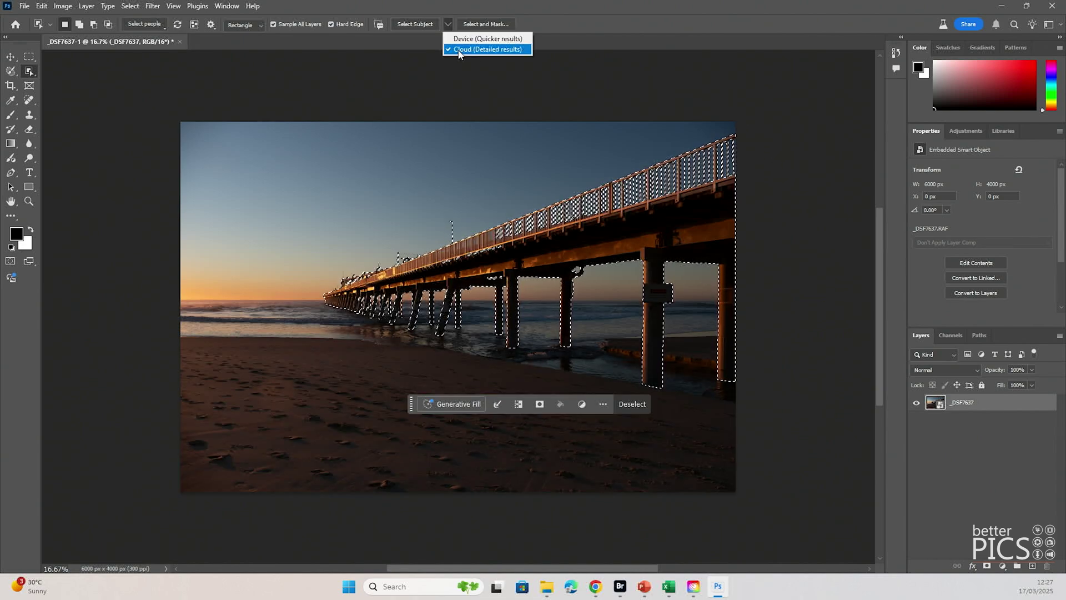
left_click(481, 45)
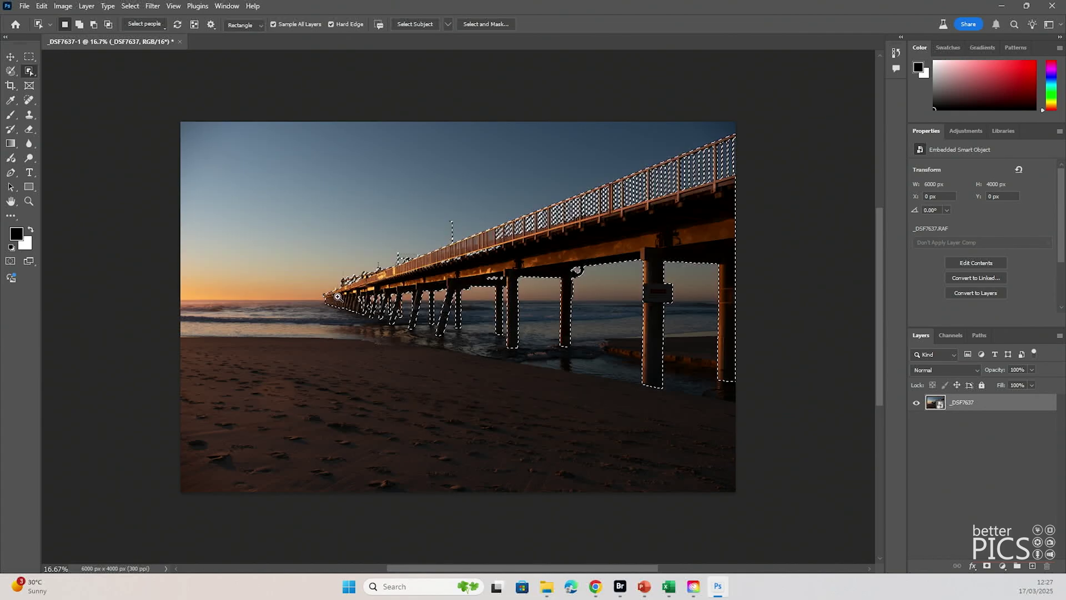
scroll(508, 267, "up", 10)
left_click_drag(544, 274, 339, 285)
left_click_drag(541, 195, 413, 240)
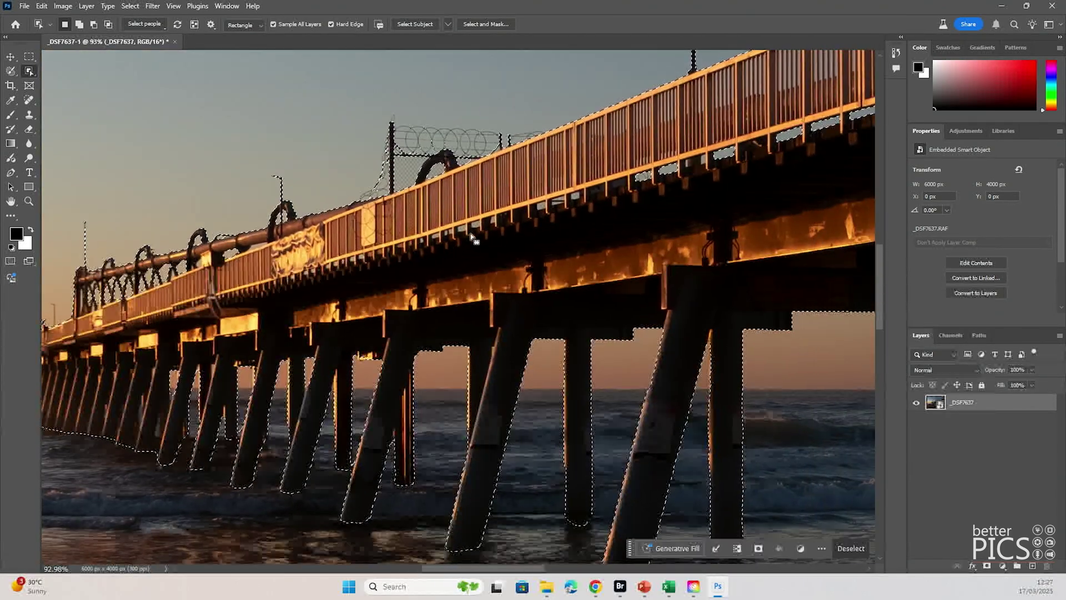
left_click_drag(866, 208, 362, 388)
left_click_drag(607, 235, 476, 278)
key("ctrl+0")
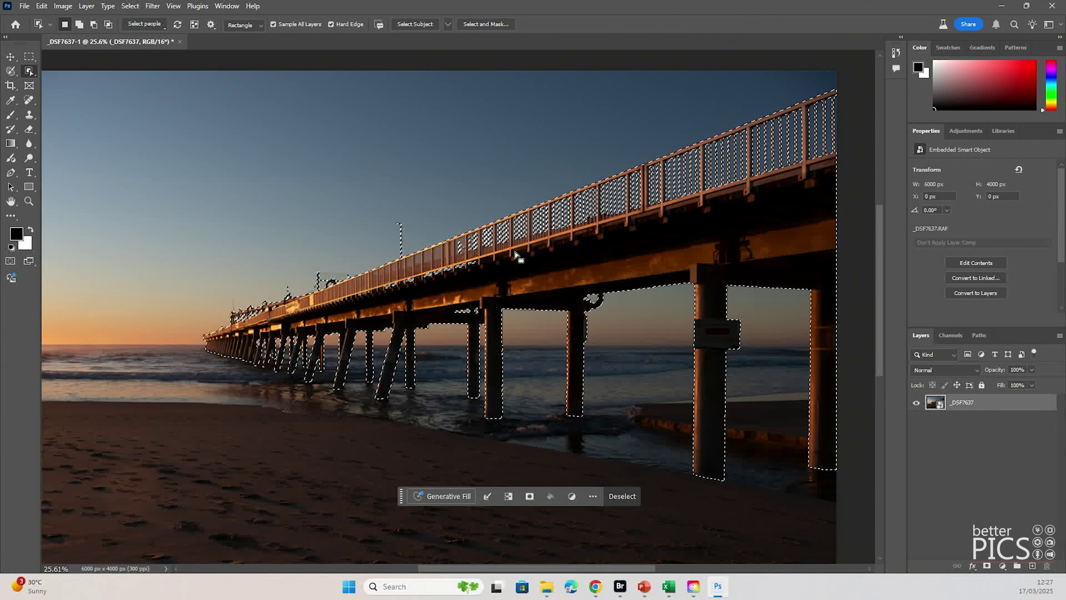
left_click(445, 25)
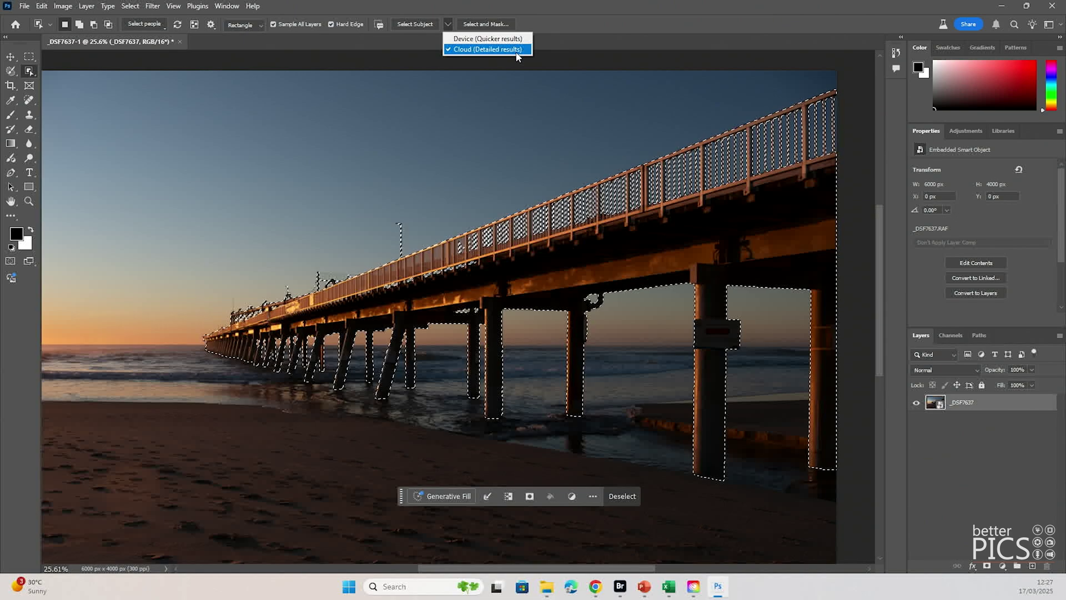
left_click(609, 40)
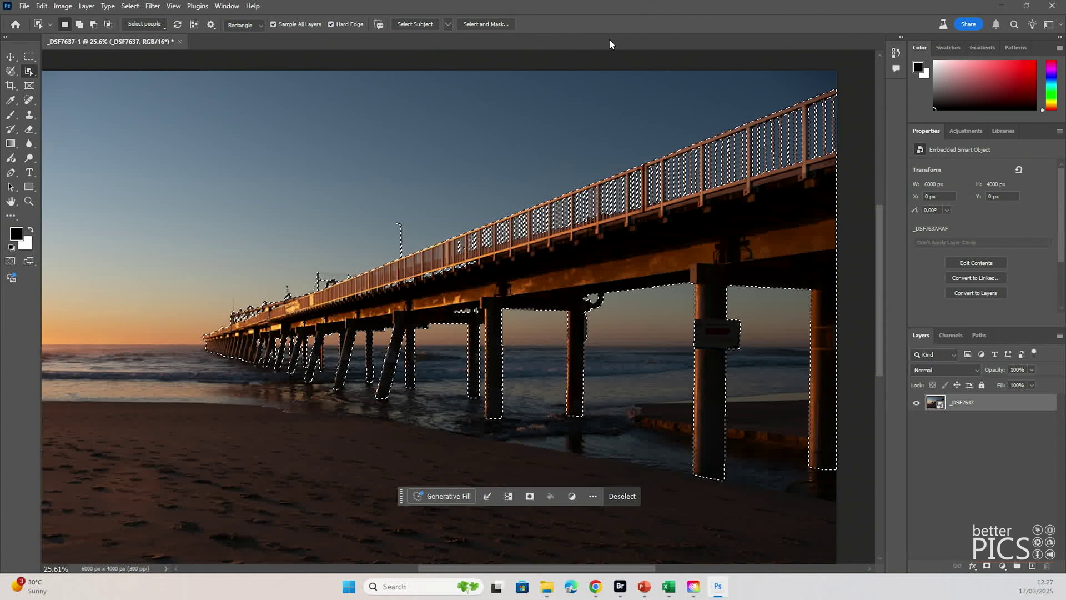